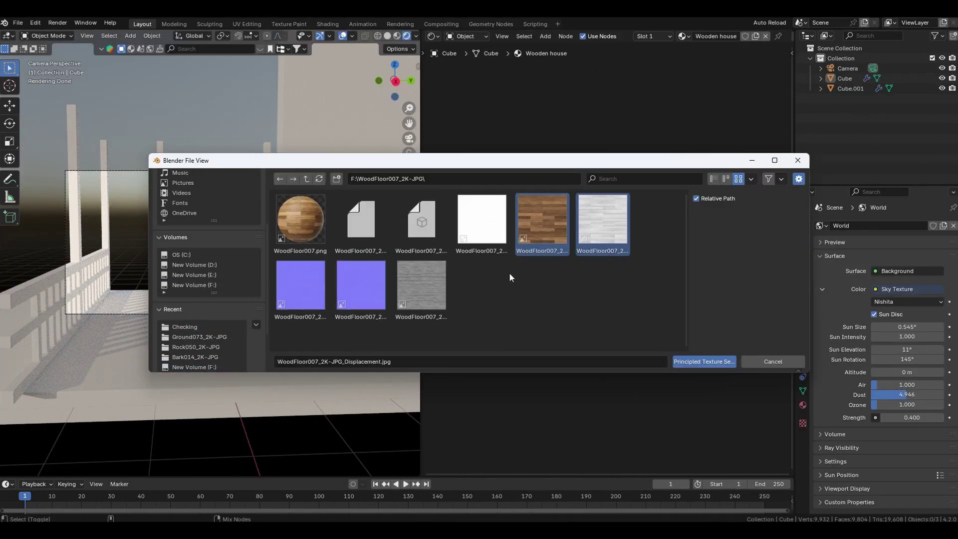
- Build the Wooden house material from the selected WoodFloor007 texture maps and unwrap the house with Smart UV Project
{"action": "left_click", "coordinate": [703, 362]}
{"action": "key", "text": "F9"}
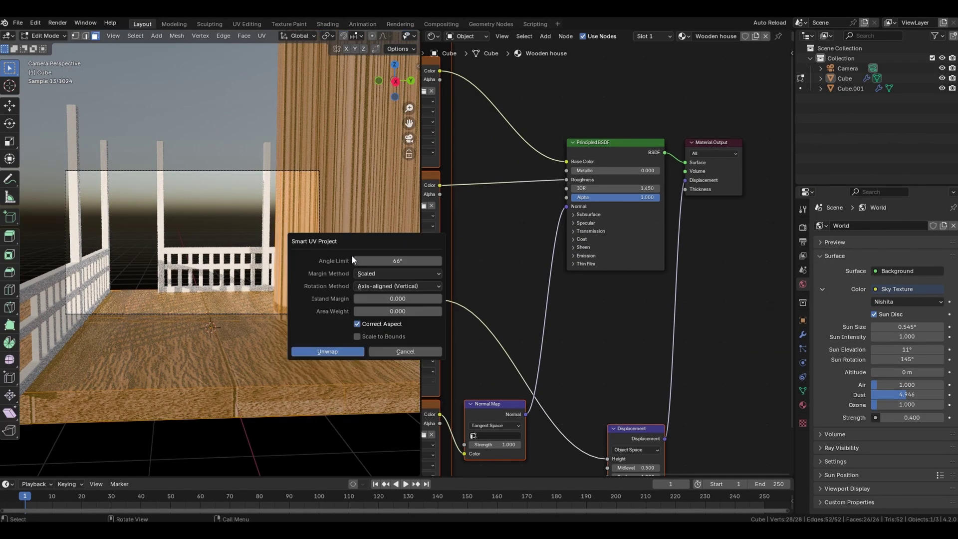
{"action": "scroll", "coordinate": [640, 382], "scroll_direction": "up", "scroll_amount": 3}
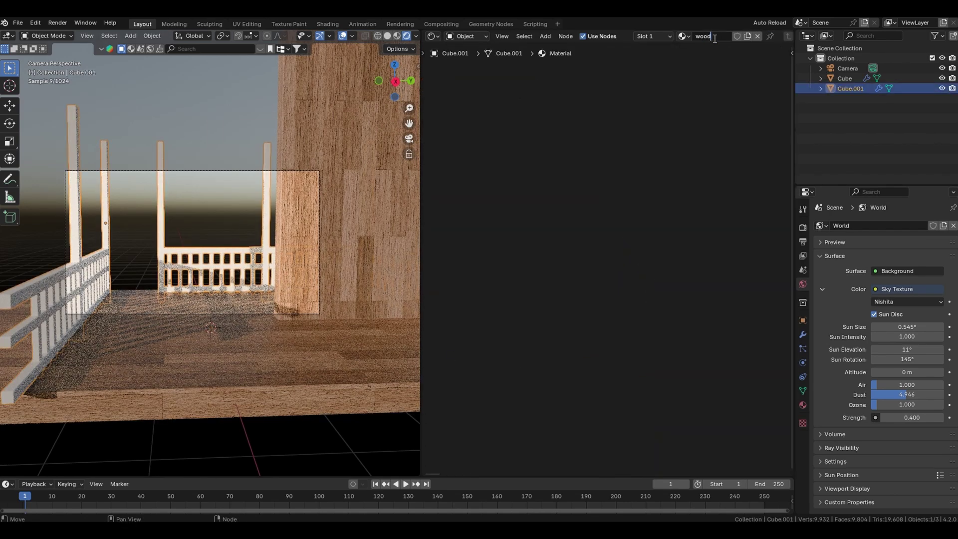
- Name the railing material "wood" and build its Principled texture setup from four maps in the Wood092_2K-JPG folder
{"action": "key", "text": "Home"}
{"action": "key", "text": "ctrl+shift+t"}
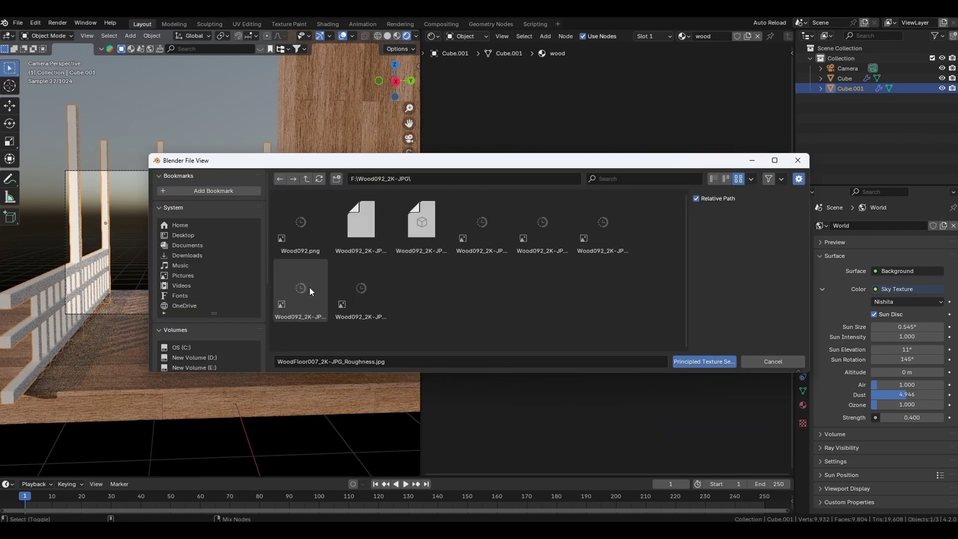
{"action": "left_click", "coordinate": [543, 224], "text": "ctrl"}
{"action": "left_click", "coordinate": [482, 225], "text": "ctrl"}
{"action": "left_click", "coordinate": [361, 289], "text": "ctrl"}
{"action": "left_click", "coordinate": [301, 296], "text": "ctrl"}
{"action": "left_click", "coordinate": [704, 362]}
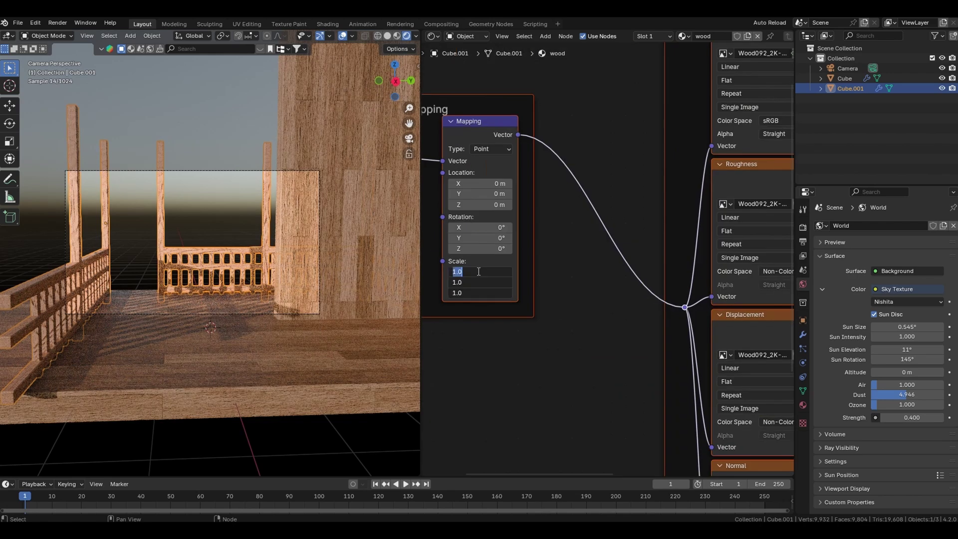
{"action": "key", "text": "Return"}
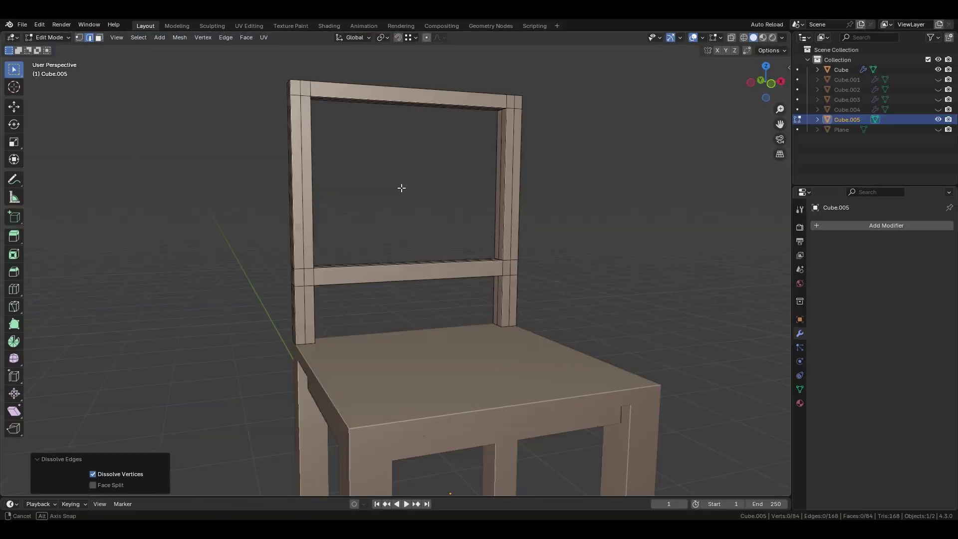
- Add a series of evenly spaced loop cuts across the horizontal rails of the chair's backrest
{"action": "scroll", "coordinate": [404, 281], "scroll_direction": "up", "scroll_amount": 2}
{"action": "key", "text": "ctrl+r"}
{"action": "scroll", "coordinate": [404, 281], "scroll_direction": "up", "scroll_amount": 8}
{"action": "left_click", "coordinate": [405, 281]}
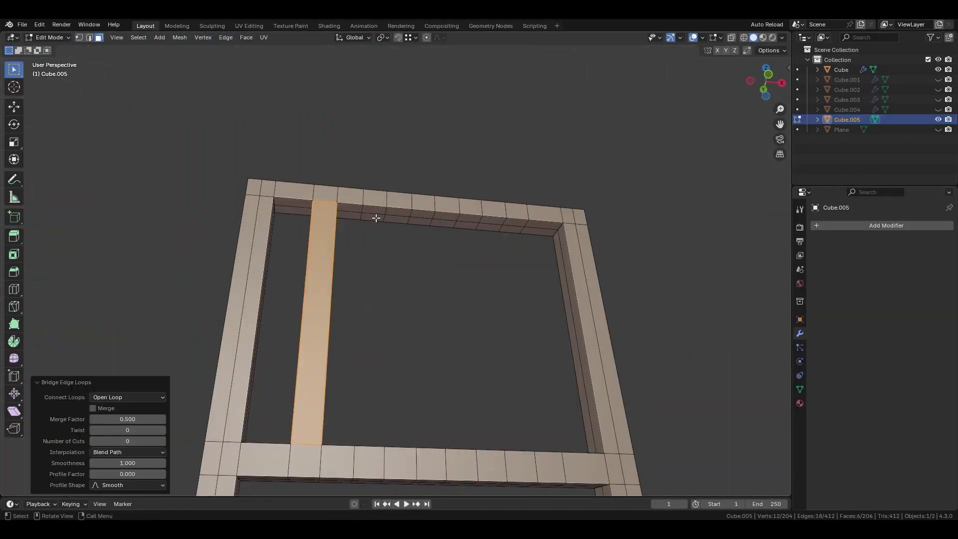
- Bridge matching faces of the backrest's upper and lower rails to form the next vertical slats
{"action": "middle_click_drag", "start_coordinate": [377, 216], "coordinate": [424, 369]}
{"action": "left_click", "coordinate": [393, 283], "text": "shift"}
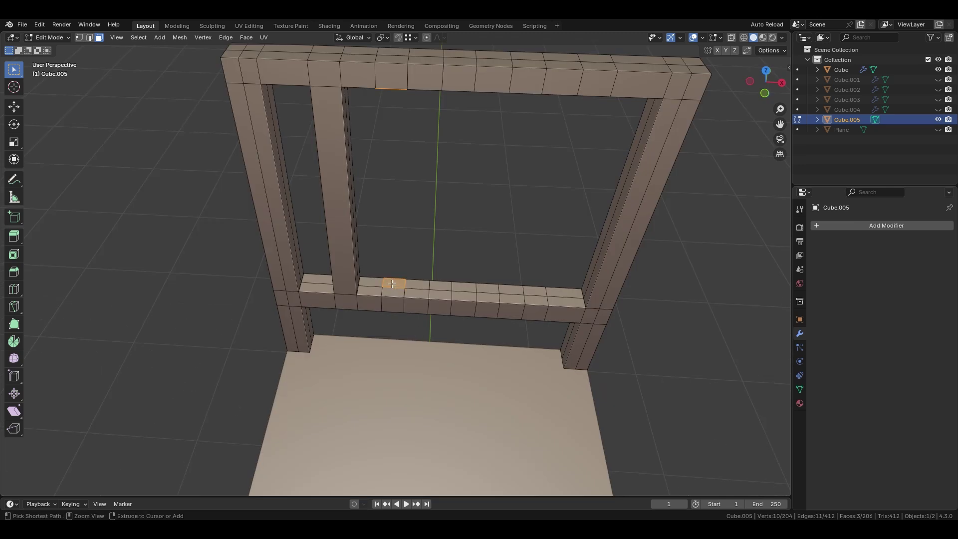
{"action": "right_click", "coordinate": [393, 286]}
{"action": "left_click", "coordinate": [395, 286]}
{"action": "left_click", "coordinate": [441, 287]}
{"action": "middle_click_drag", "start_coordinate": [441, 287], "coordinate": [409, 212]}
{"action": "left_click", "coordinate": [412, 204], "text": "shift"}
{"action": "left_click", "coordinate": [445, 214]}
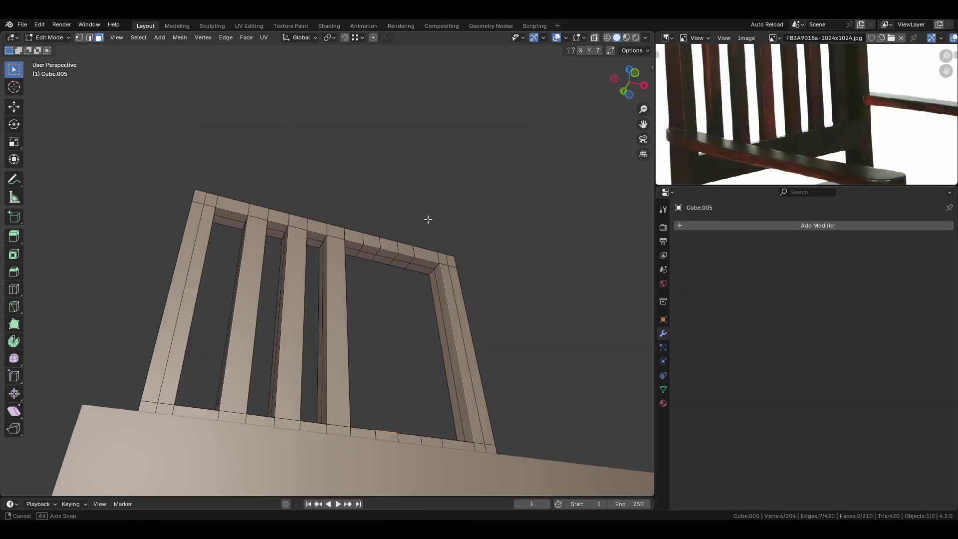
{"action": "middle_click_drag", "start_coordinate": [428, 216], "coordinate": [488, 183]}
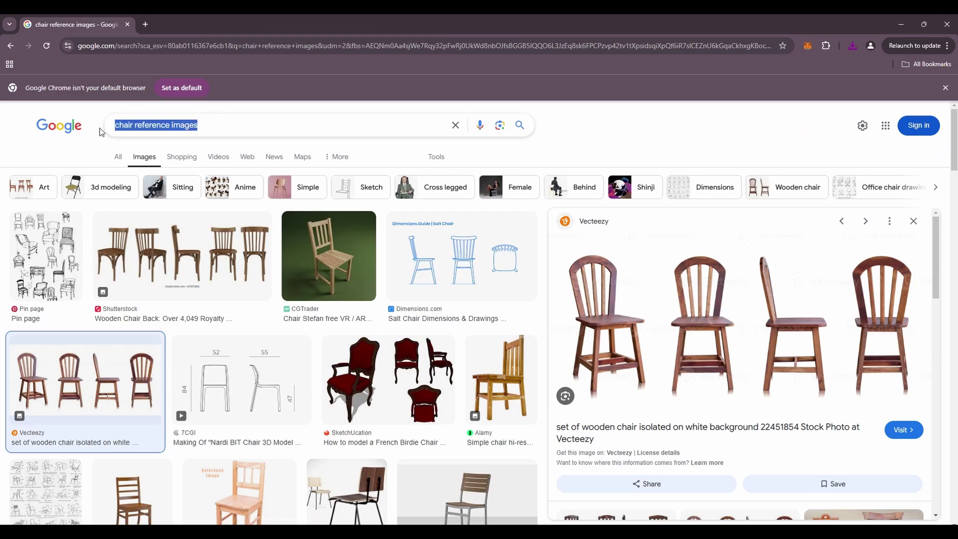
- Switch to the browser, look through the chair reference images and preview the set of dark wooden chairs
{"action": "scroll", "coordinate": [770, 251], "scroll_direction": "down", "scroll_amount": 6}
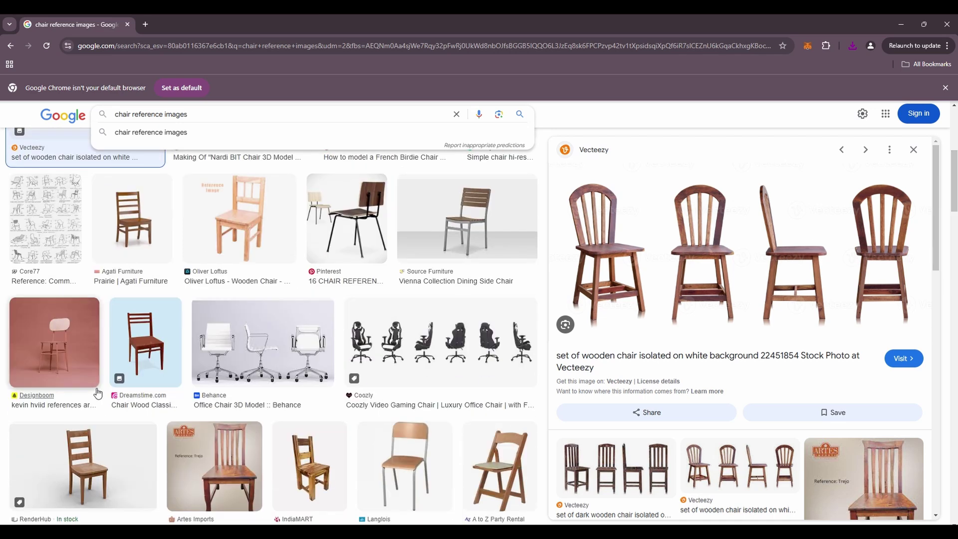
{"action": "scroll", "coordinate": [943, 225], "scroll_direction": "down", "scroll_amount": 4}
{"action": "left_click", "coordinate": [620, 278]}
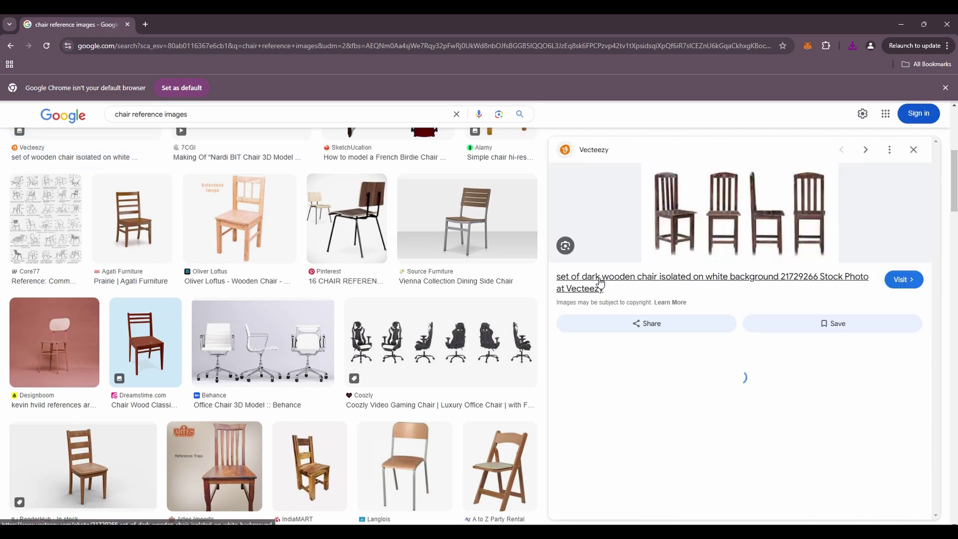
{"action": "double_click", "coordinate": [478, 220]}
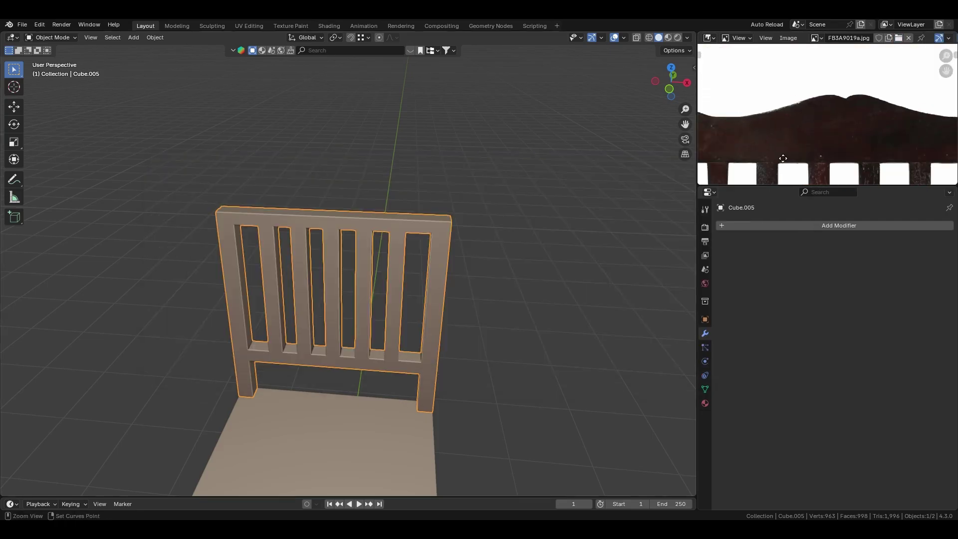
- Extrude the row of faces along the top of the chair's backrest upward
{"action": "scroll", "coordinate": [385, 209], "scroll_direction": "up", "scroll_amount": 2}
{"action": "key", "text": "Tab"}
{"action": "middle_click_drag", "start_coordinate": [201, 256], "coordinate": [134, 228]}
{"action": "left_click", "coordinate": [135, 227]}
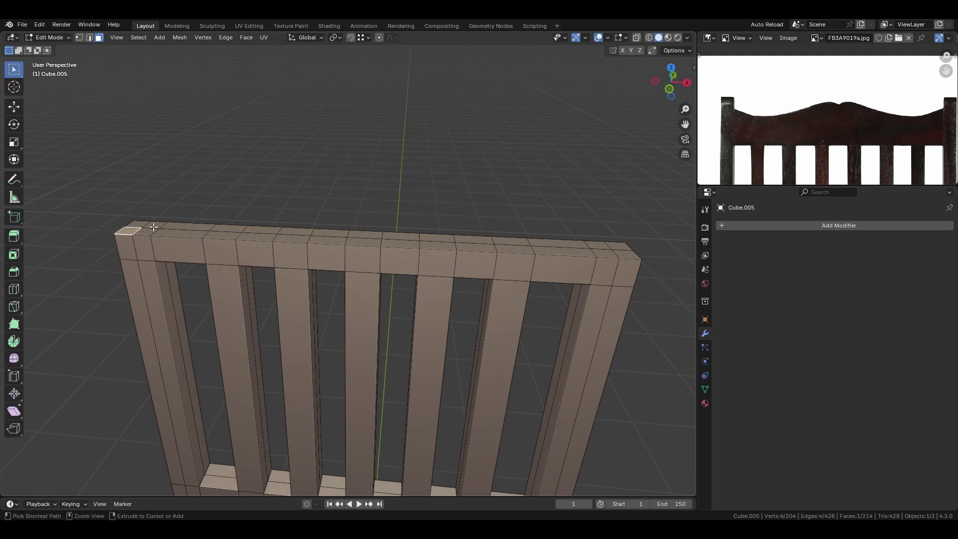
{"action": "left_click", "coordinate": [616, 250], "text": "ctrl"}
{"action": "key", "text": "e"}
{"action": "left_click", "coordinate": [590, 194]}
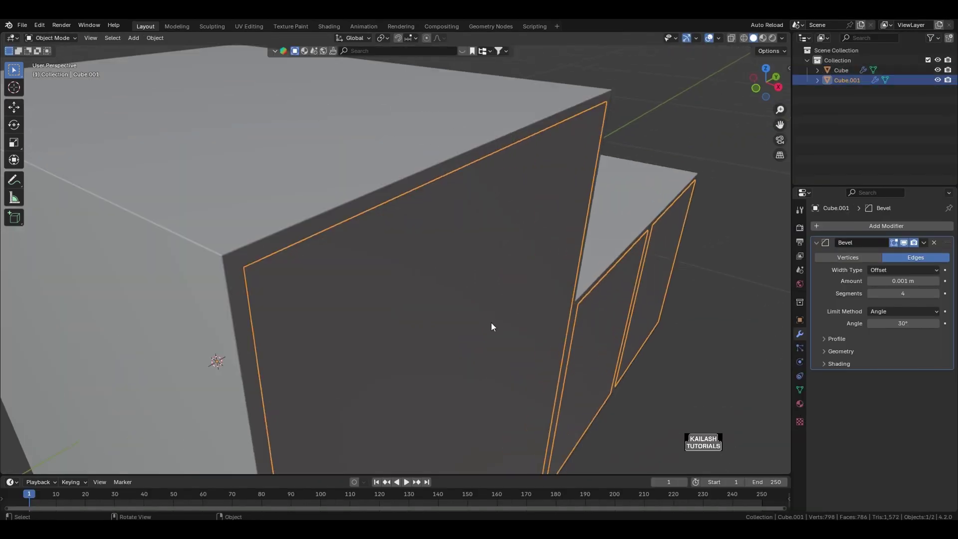
- Enlarge the cabinet's door faces slightly about their individual origins and extrude them about 0.0095 m
{"action": "key", "text": "Tab"}
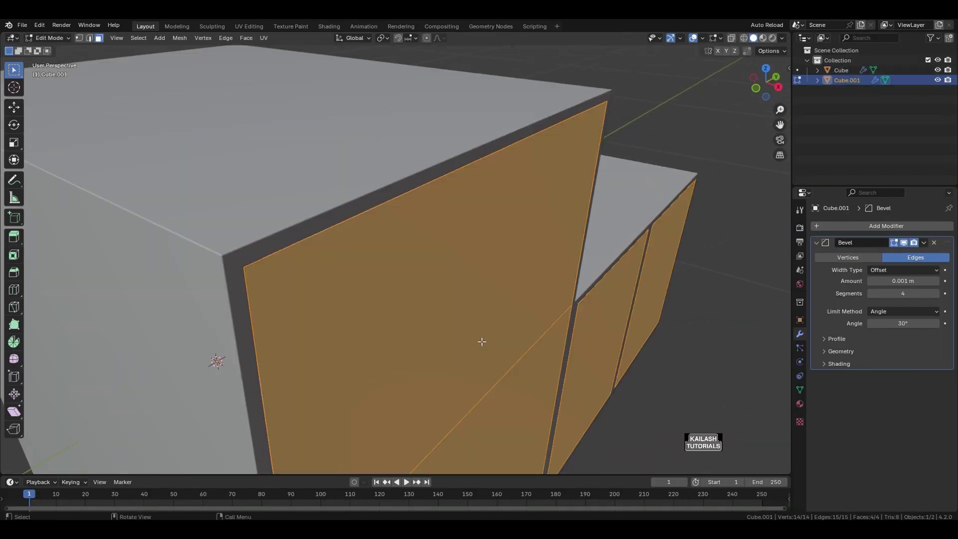
{"action": "left_click", "coordinate": [383, 38]}
{"action": "left_click", "coordinate": [399, 94]}
{"action": "key", "text": "s"}
{"action": "left_click", "coordinate": [458, 238]}
{"action": "key", "text": "e"}
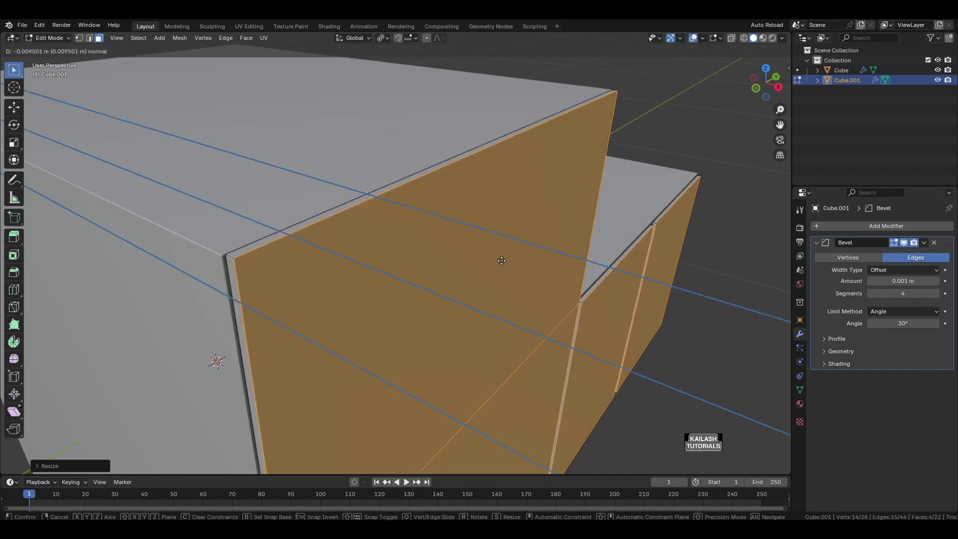
{"action": "left_click", "coordinate": [504, 263]}
- Duplicate the tall cabinet's top face, enlarge the copy slightly and extrude it upward about 0.033 m
{"action": "key", "text": "alt+q"}
{"action": "left_click", "coordinate": [263, 211]}
{"action": "key", "text": "shift+d"}
{"action": "right_click", "coordinate": [269, 194]}
{"action": "key", "text": "s"}
{"action": "key", "text": "z"}
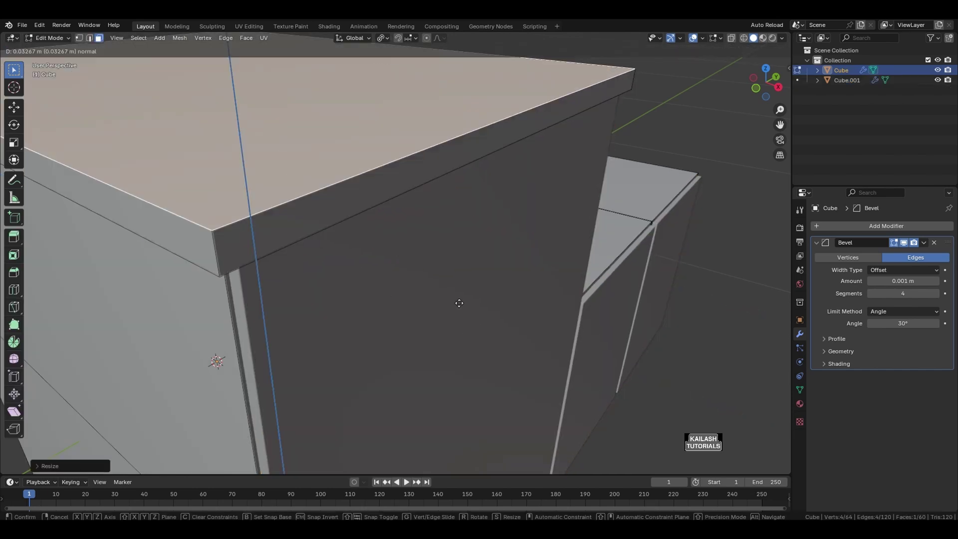
{"action": "left_click", "coordinate": [457, 302]}
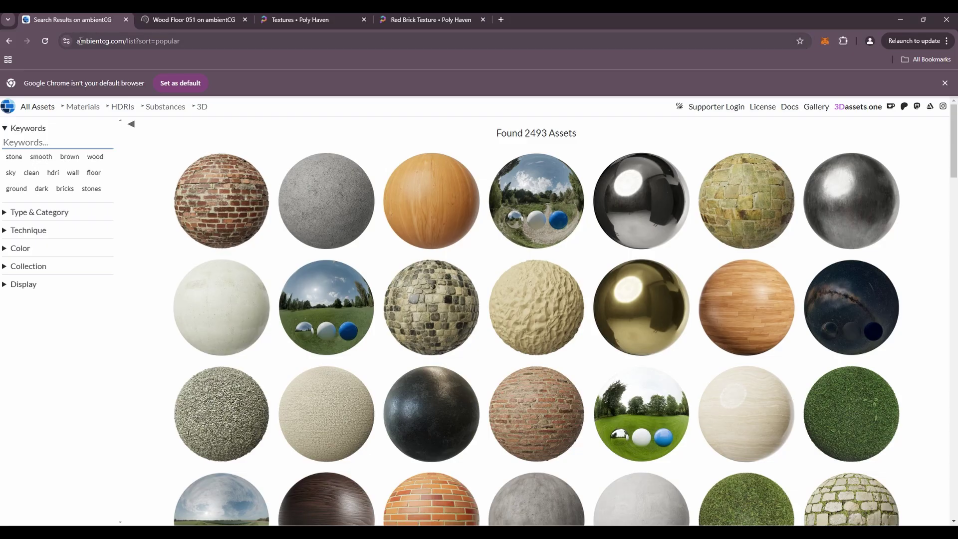
- Browse the popular assets on ambientCG and the texture library on Poly Haven in the browser
{"action": "left_click", "coordinate": [110, 46]}
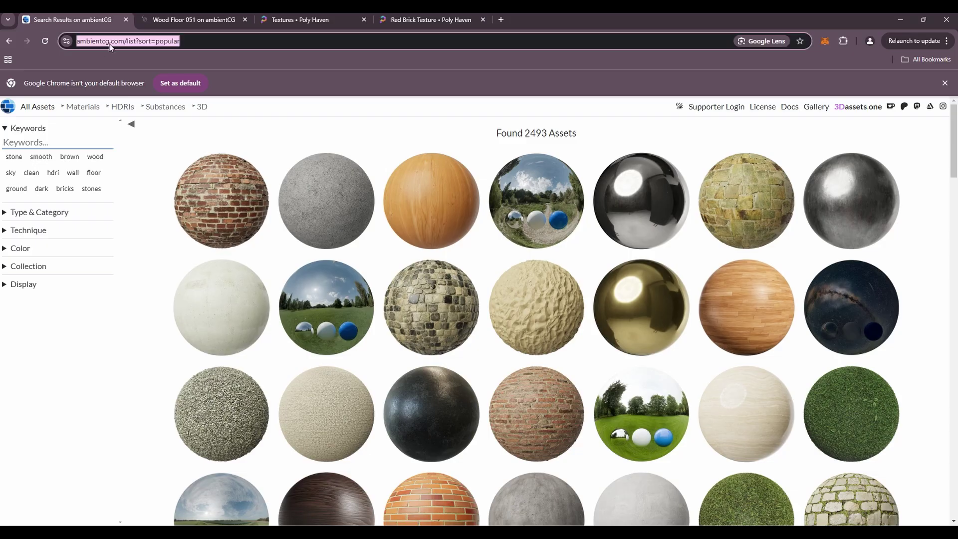
{"action": "scroll", "coordinate": [957, 186], "scroll_direction": "down", "scroll_amount": 2}
{"action": "left_click", "coordinate": [288, 21]}
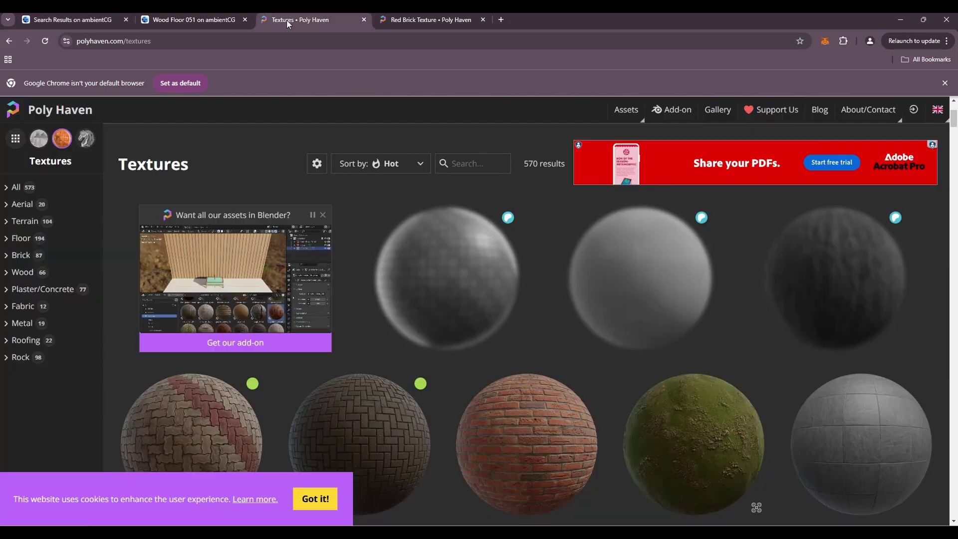
{"action": "left_click", "coordinate": [102, 40]}
{"action": "scroll", "coordinate": [956, 126], "scroll_direction": "down", "scroll_amount": 5}
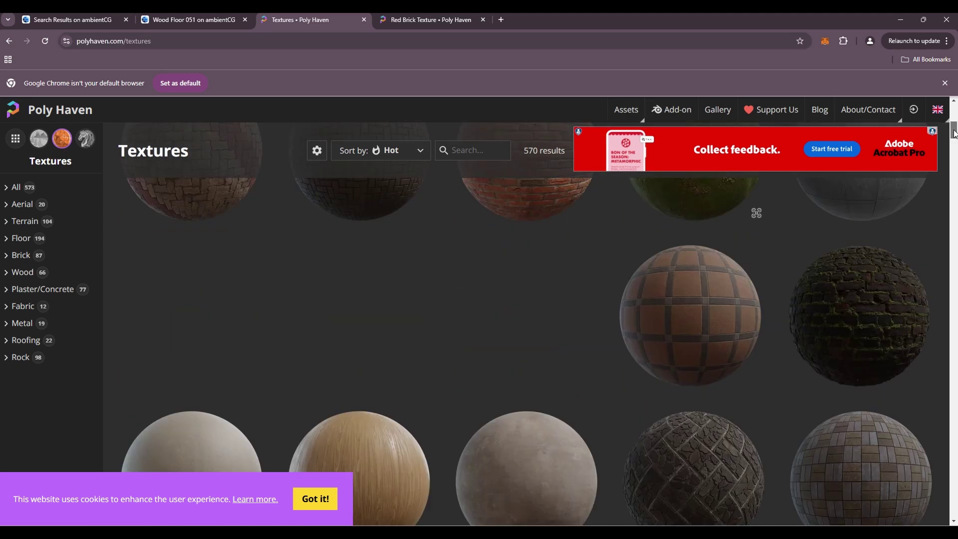
{"action": "key", "text": "ctrl+1"}
{"action": "scroll", "coordinate": [956, 228], "scroll_direction": "down", "scroll_amount": 5}
{"action": "scroll", "coordinate": [957, 229], "scroll_direction": "down", "scroll_amount": 4}
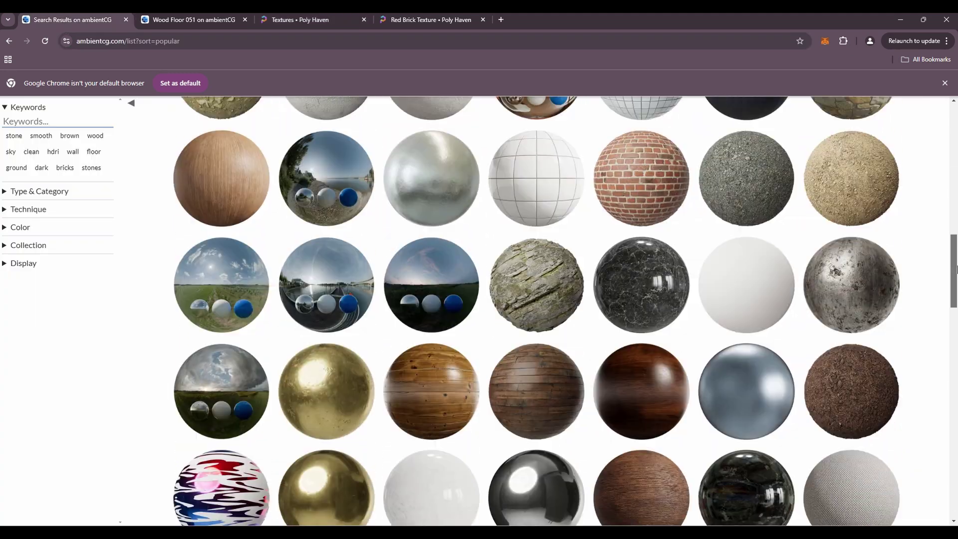
- View the Wood Floor 051 page, then the Red Brick texture page, and open the latter's download format choices
{"action": "key", "text": "ctrl+2"}
{"action": "left_click", "coordinate": [403, 19]}
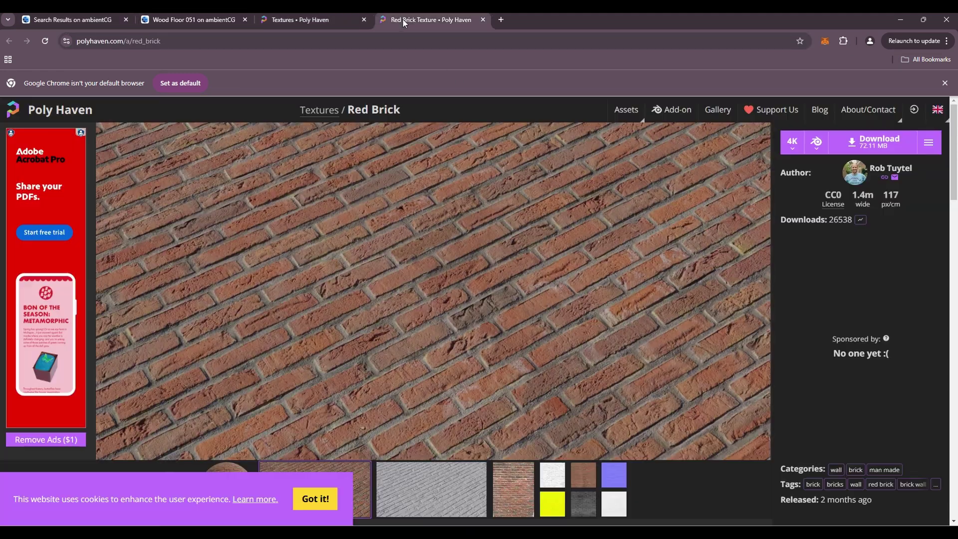
{"action": "left_click", "coordinate": [816, 141]}
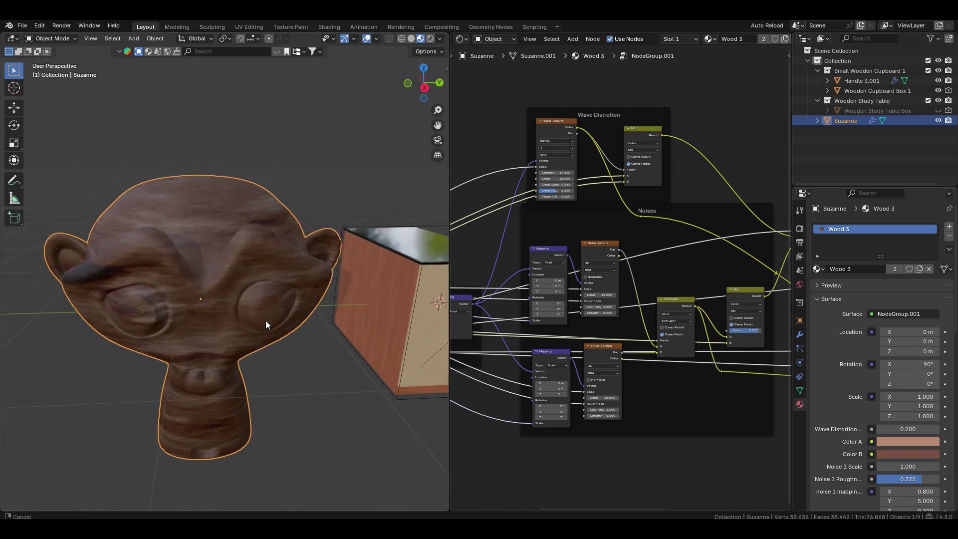
- Examine the Wood 3 material on the Suzanne head together with its wave distortion and noise nodes
{"action": "middle_click_drag", "start_coordinate": [266, 320], "coordinate": [252, 317]}
{"action": "scroll", "coordinate": [248, 242], "scroll_direction": "up", "scroll_amount": 3}
{"action": "middle_click_drag", "start_coordinate": [205, 366], "coordinate": [208, 310]}
{"action": "scroll", "coordinate": [208, 310], "scroll_direction": "up", "scroll_amount": 2}
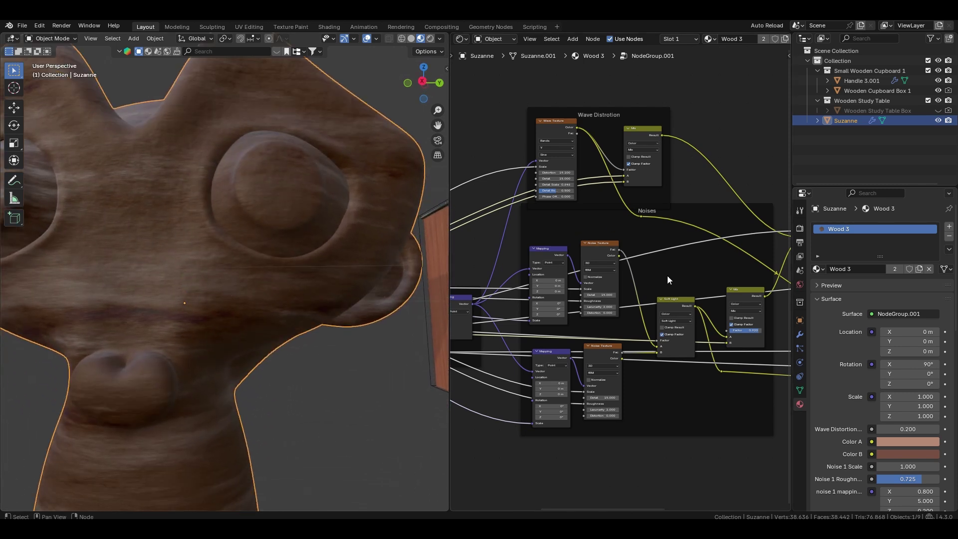
{"action": "left_click", "coordinate": [530, 255]}
{"action": "middle_click_drag", "start_coordinate": [669, 281], "coordinate": [711, 276]}
{"action": "left_click", "coordinate": [698, 272]}
{"action": "scroll", "coordinate": [368, 262], "scroll_direction": "down", "scroll_amount": 1}
{"action": "middle_click_drag", "start_coordinate": [369, 262], "coordinate": [363, 263]}
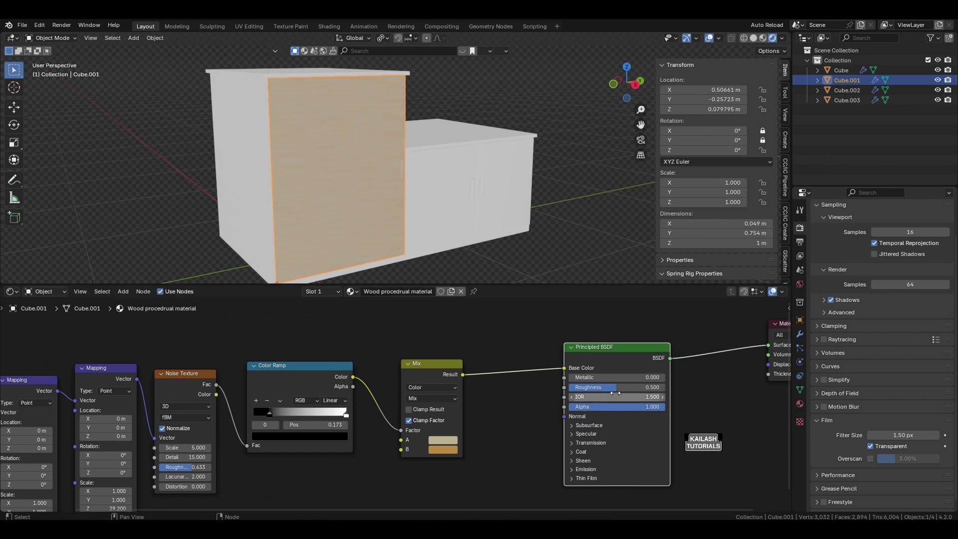
- Set the roughness of the Wood procedural material's Principled BSDF to 0.8
{"action": "scroll", "coordinate": [615, 393], "scroll_direction": "up", "scroll_amount": 3}
{"action": "left_click", "coordinate": [620, 362]}
{"action": "type", "text": ".8"}
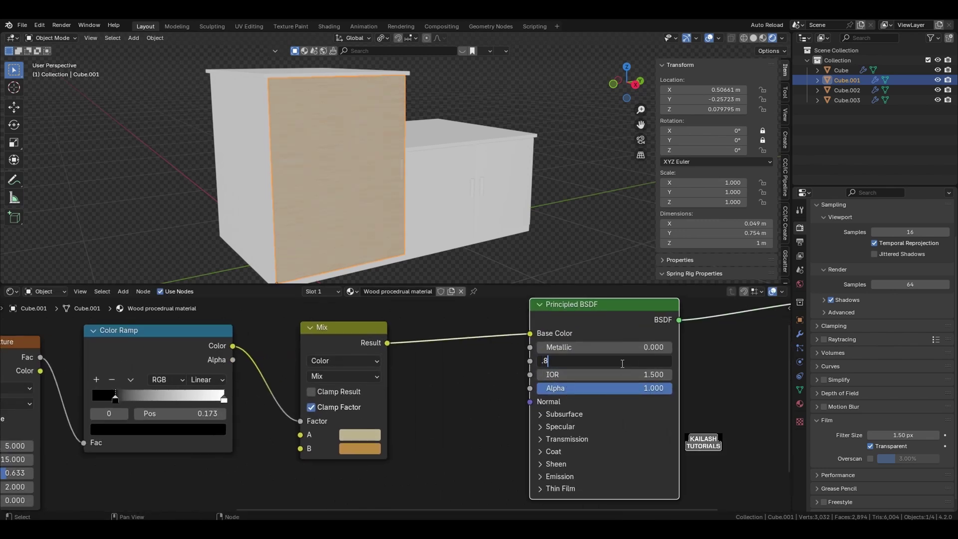
- Add a Bump node connected to the Normal input of the Principled BSDF
{"action": "middle_click_drag", "start_coordinate": [461, 419], "coordinate": [497, 416]}
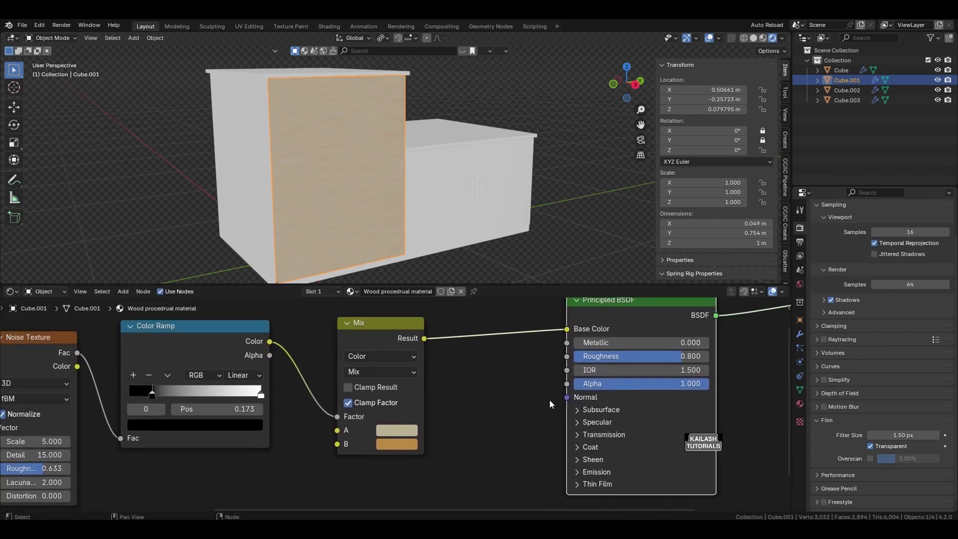
{"action": "middle_click_drag", "start_coordinate": [549, 399], "coordinate": [587, 368]}
{"action": "left_click_drag", "start_coordinate": [603, 364], "coordinate": [470, 469]}
{"action": "type", "text": "BU"}
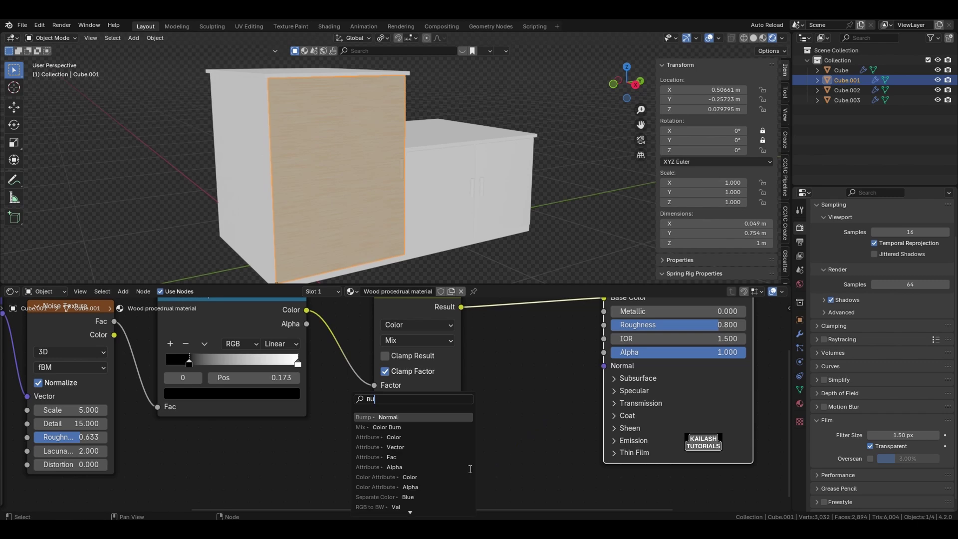
{"action": "key", "text": "Return"}
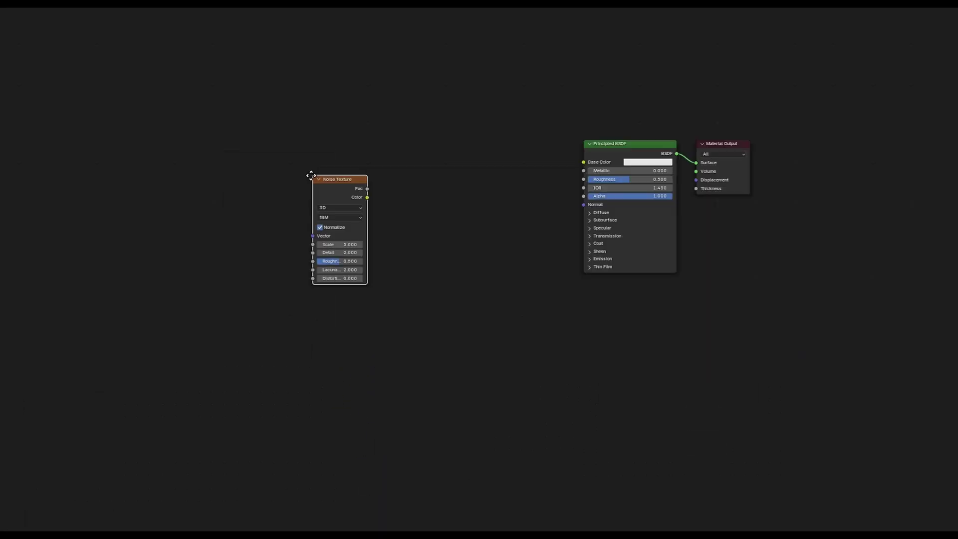
- Add RGB Curves and Hue/Saturation/Value nodes in a row beside the Noise Texture
{"action": "key", "text": "shift+a"}
{"action": "type", "text": "rg"}
{"action": "left_click", "coordinate": [451, 169]}
{"action": "left_click", "coordinate": [241, 109]}
{"action": "key", "text": "shift+a"}
{"action": "type", "text": "hue"}
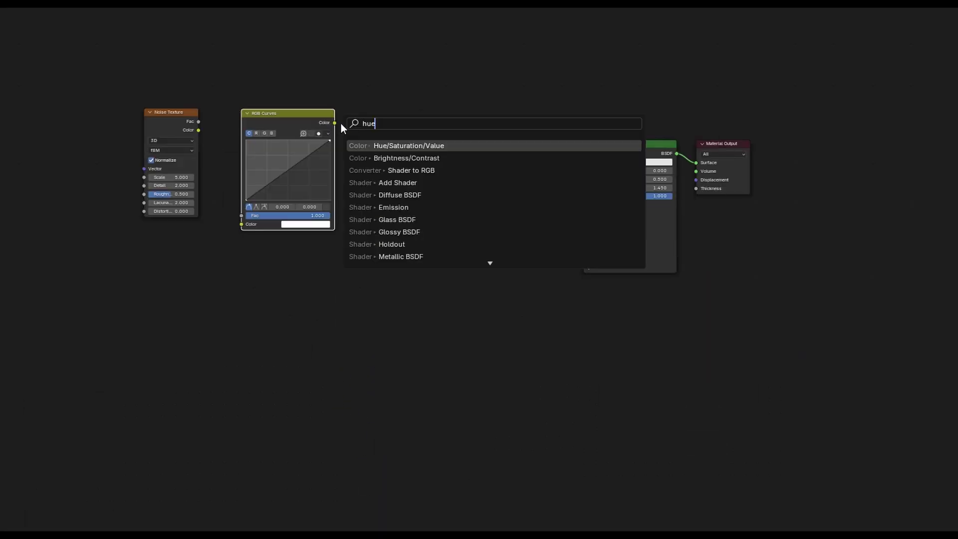
{"action": "key", "text": "Return"}
{"action": "left_click", "coordinate": [357, 123]}
- Add Bump and Mix Color nodes between the Hue/Saturation/Value node and the Principled BSDF
{"action": "key", "text": "shift+a"}
{"action": "type", "text": "bu"}
{"action": "key", "text": "Return"}
{"action": "left_click", "coordinate": [442, 124]}
{"action": "key", "text": "shift+a"}
{"action": "type", "text": "mi"}
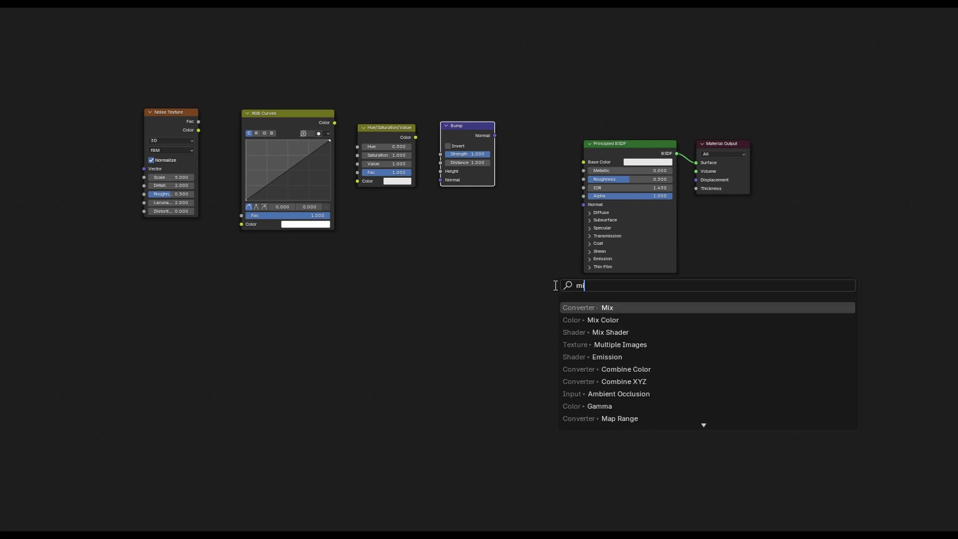
{"action": "key", "text": "Return"}
- Add Voronoi Texture and Brick Texture nodes in a second row beneath the Noise Texture and RGB Curves
{"action": "key", "text": "shift+a"}
{"action": "type", "text": "vor"}
{"action": "key", "text": "Return"}
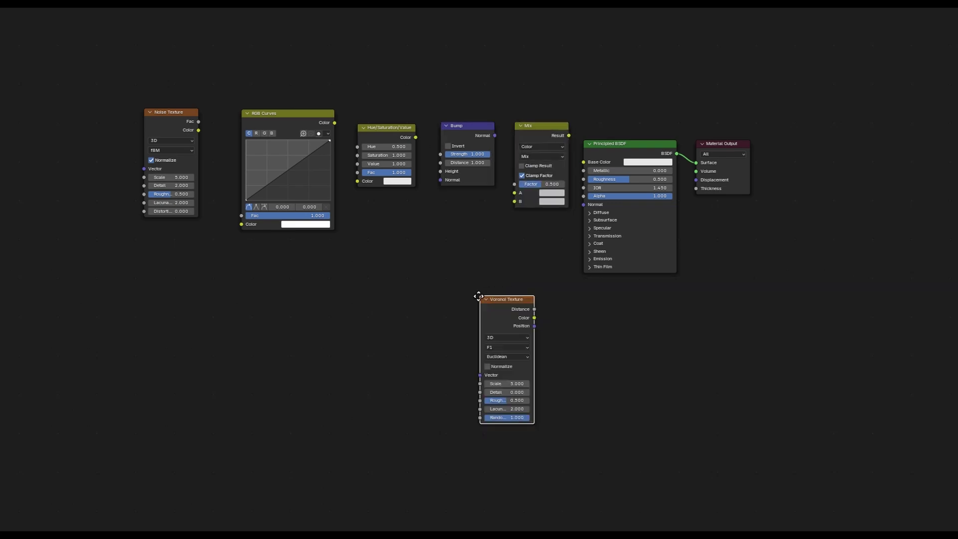
{"action": "left_click", "coordinate": [146, 250]}
{"action": "key", "text": "shift+a"}
{"action": "type", "text": "bri"}
{"action": "key", "text": "Return"}
{"action": "left_click", "coordinate": [235, 253]}
- Add a Wave Texture node beside the Brick Texture in the second row
{"action": "key", "text": "shift+a"}
{"action": "type", "text": "wa"}
{"action": "key", "text": "Return"}
{"action": "left_click", "coordinate": [332, 261]}
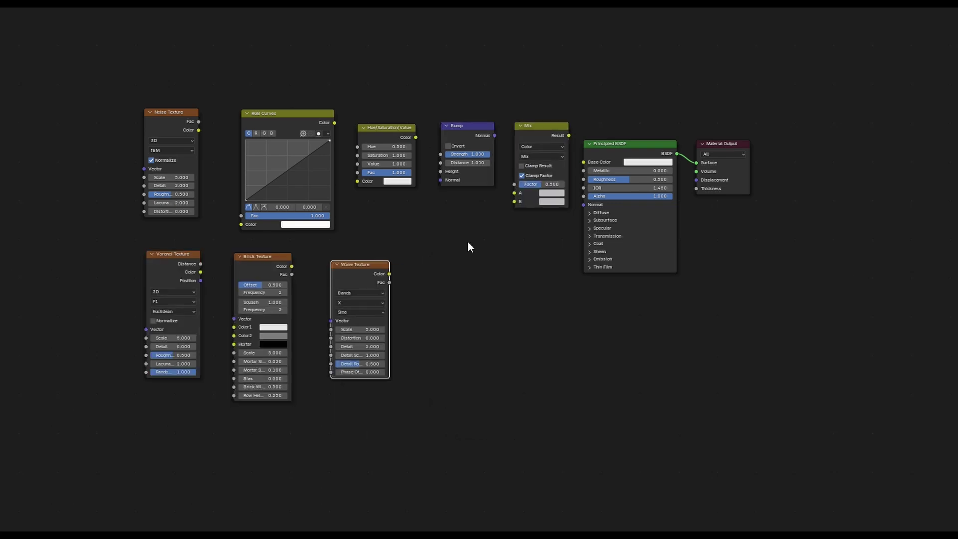
- Add Shader to RGB and Mix Shader nodes beside the Wave Texture in the second row
{"action": "key", "text": "shift+a"}
{"action": "mouse_move", "coordinate": [456, 297]}
{"action": "type", "text": "sha"}
{"action": "key", "text": "Return"}
{"action": "left_click", "coordinate": [432, 270]}
{"action": "key", "text": "shift+a"}
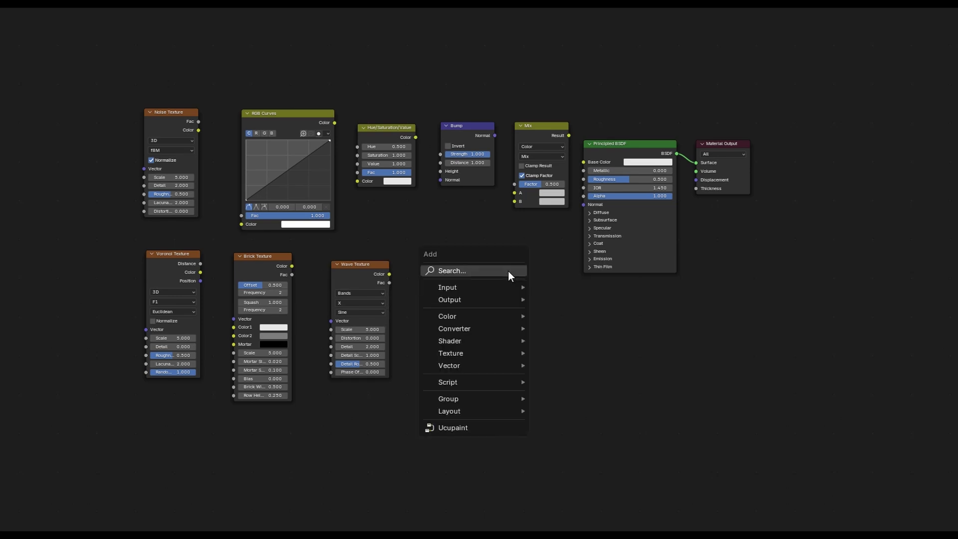
{"action": "type", "text": "mix"}
{"action": "key", "text": "Return"}
{"action": "left_click", "coordinate": [514, 273]}
- Add a Separate XYZ node in a third row beneath the Voronoi Texture, plus a Combine node
{"action": "key", "text": "shift+a"}
{"action": "type", "text": "sep"}
{"action": "key", "text": "Return"}
{"action": "left_click", "coordinate": [168, 424]}
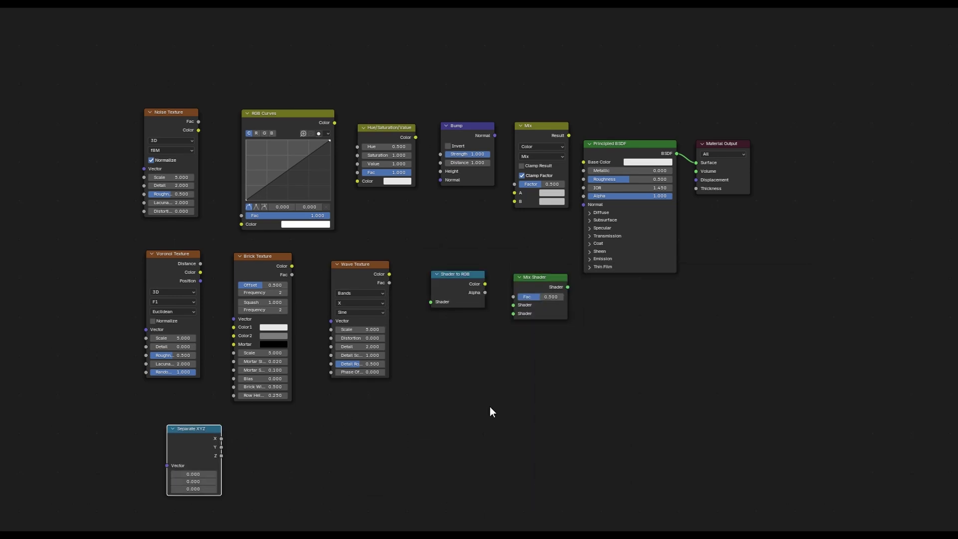
{"action": "key", "text": "shift+a"}
{"action": "type", "text": "com"}
{"action": "key", "text": "Return"}
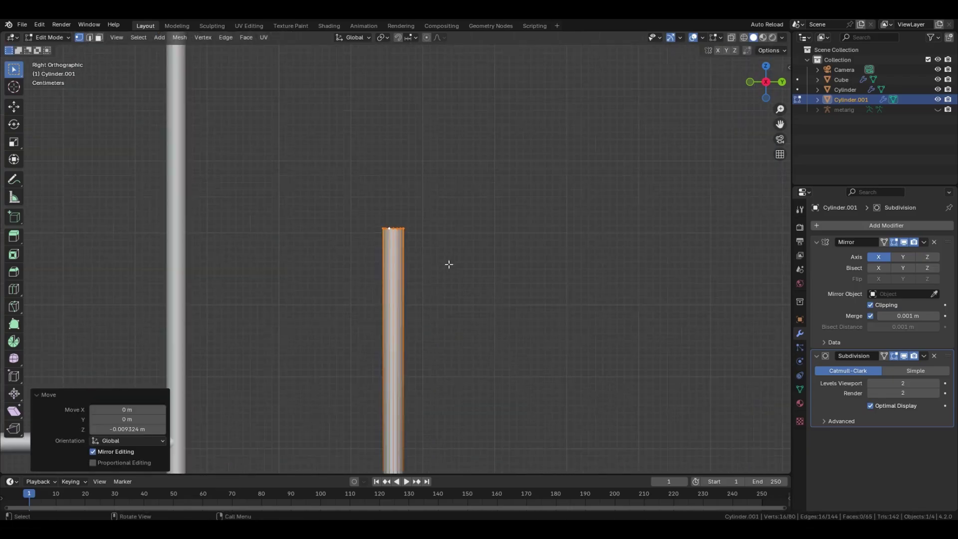
- Bridge the upright tube's upper edge loop with the other selected loop, using 6 cuts for the bend
{"action": "left_click", "coordinate": [392, 227], "text": "alt+shift"}
{"action": "key", "text": "ctrl+e"}
{"action": "left_click", "coordinate": [395, 174]}
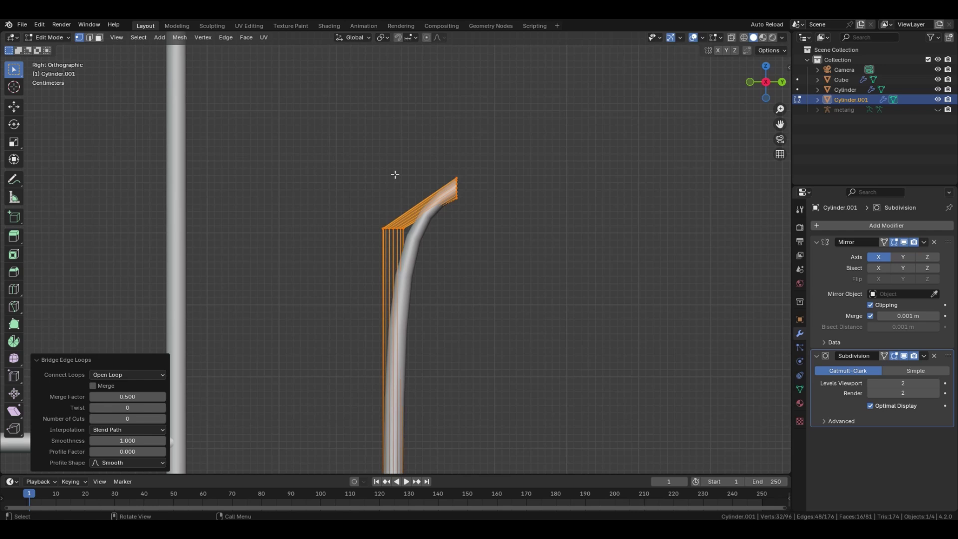
{"action": "left_click", "coordinate": [116, 418]}
{"action": "type", "text": "6"}
{"action": "key", "text": "Return"}
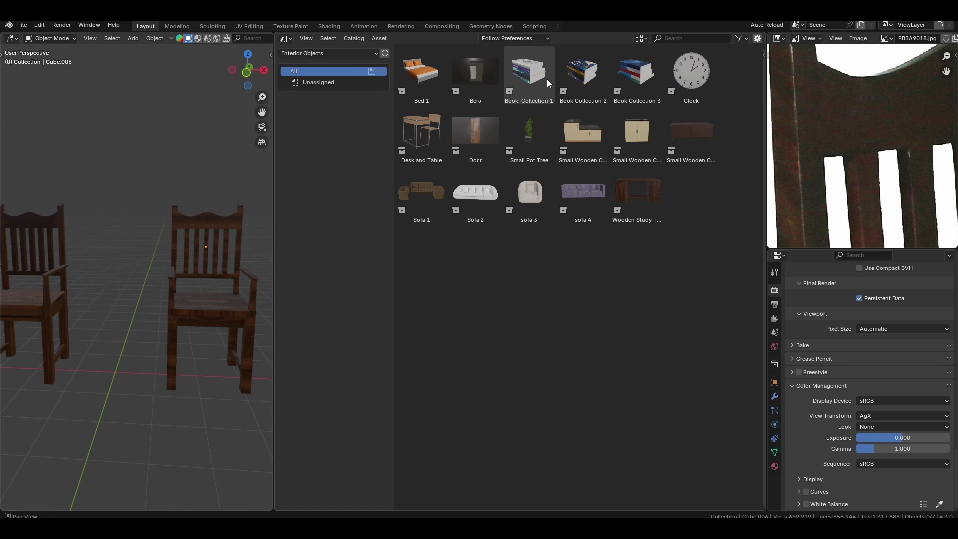
- Place the sofa 4 asset from the Interior Objects library on the floor beside the wooden chairs
{"action": "scroll", "coordinate": [195, 185], "scroll_direction": "down", "scroll_amount": 2}
{"action": "middle_click_drag", "start_coordinate": [195, 183], "coordinate": [316, 204]}
{"action": "middle_click_drag", "start_coordinate": [200, 193], "coordinate": [300, 211], "text": "shift"}
{"action": "left_click_drag", "start_coordinate": [578, 199], "coordinate": [110, 251]}
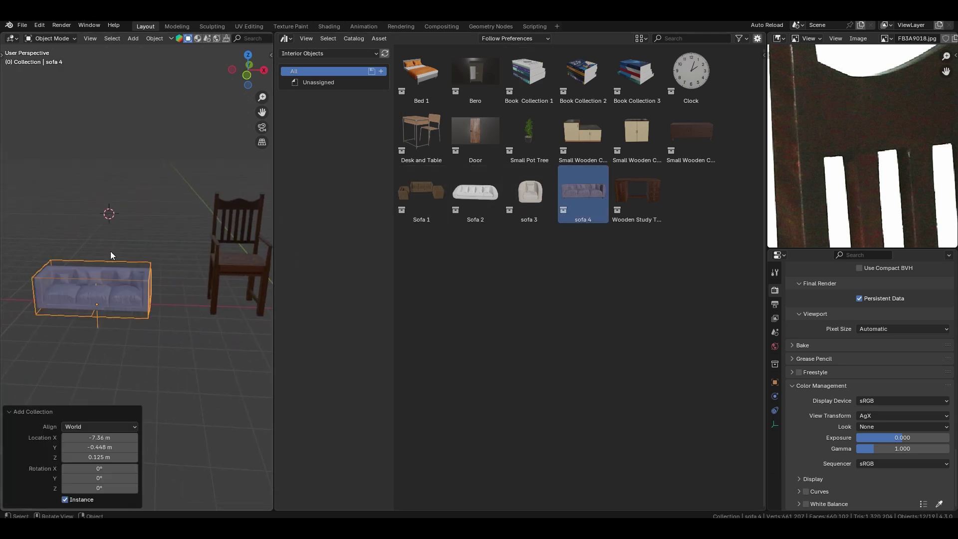
{"action": "left_click", "coordinate": [110, 250]}
{"action": "scroll", "coordinate": [110, 270], "scroll_direction": "up", "scroll_amount": 1}
{"action": "middle_click_drag", "start_coordinate": [109, 272], "coordinate": [168, 278], "text": "shift"}
- Browse the Seperate Interior Objects and Nature Assests libraries for available assets
{"action": "left_click", "coordinate": [330, 54]}
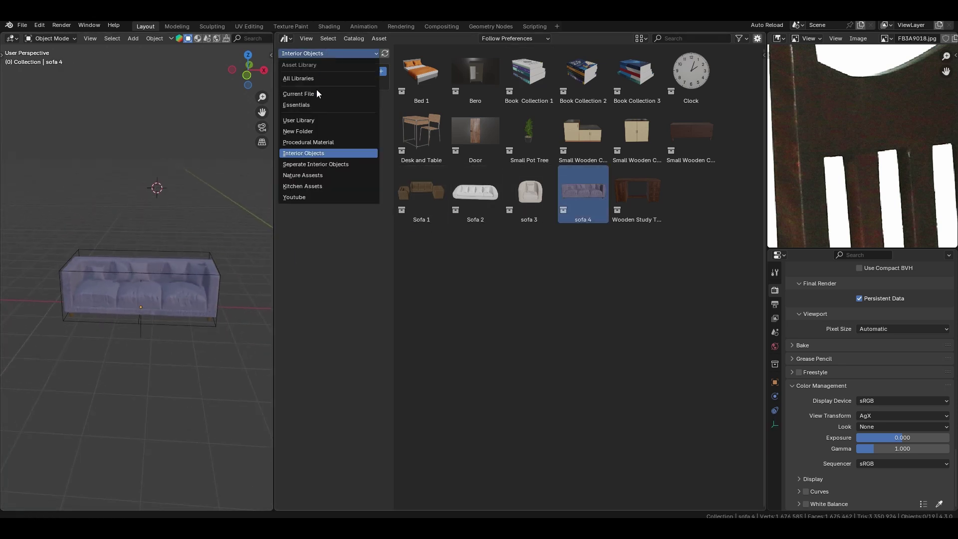
{"action": "left_click", "coordinate": [313, 164]}
{"action": "left_click", "coordinate": [360, 51]}
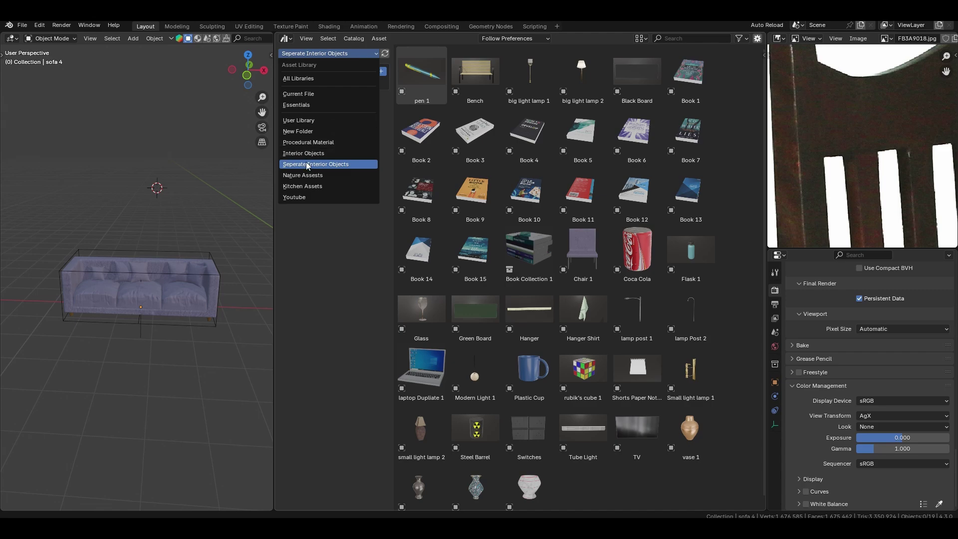
{"action": "left_click", "coordinate": [303, 175]}
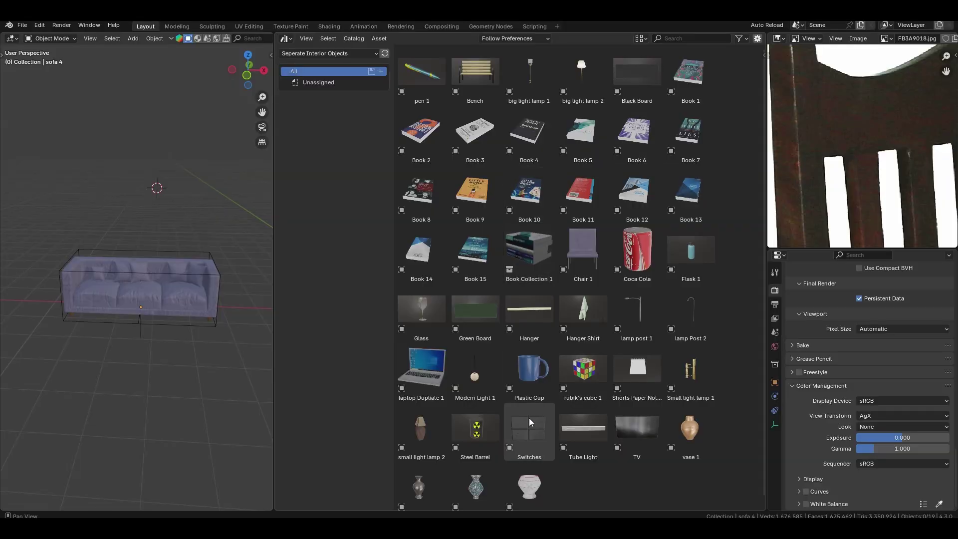
{"action": "left_click", "coordinate": [357, 54]}
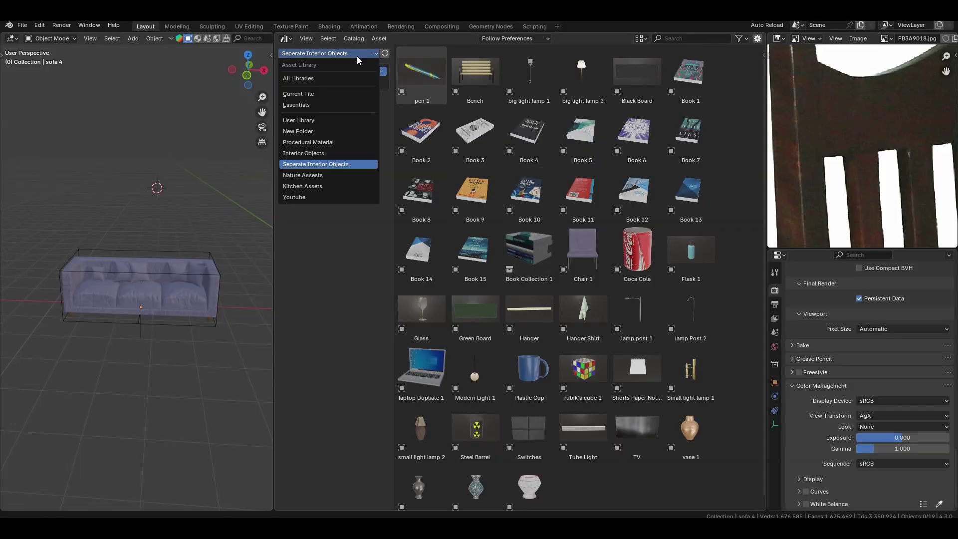
{"action": "left_click", "coordinate": [306, 174]}
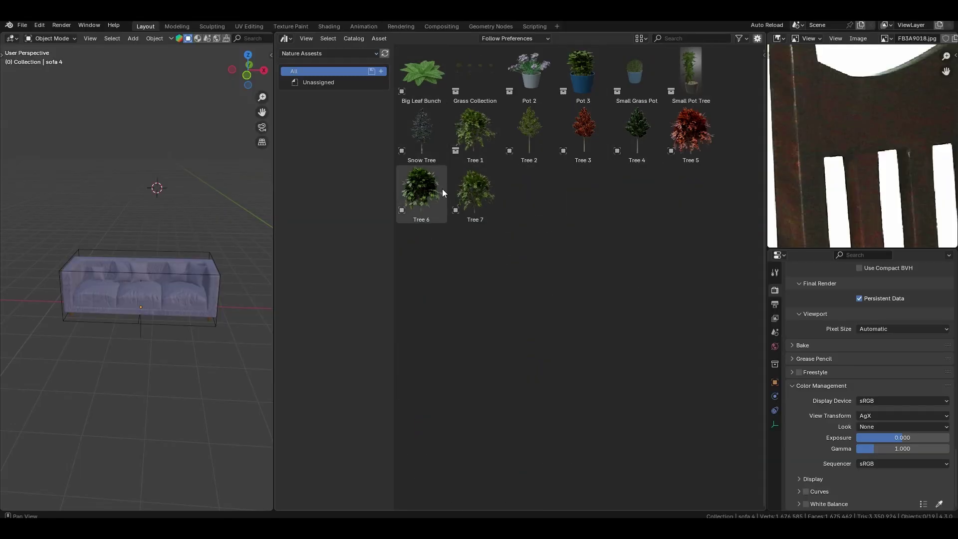
- Switch back to the Seperate Interior Objects library and place the Book 9 asset in front of the sofa
{"action": "left_click", "coordinate": [315, 53]}
{"action": "left_click", "coordinate": [327, 155]}
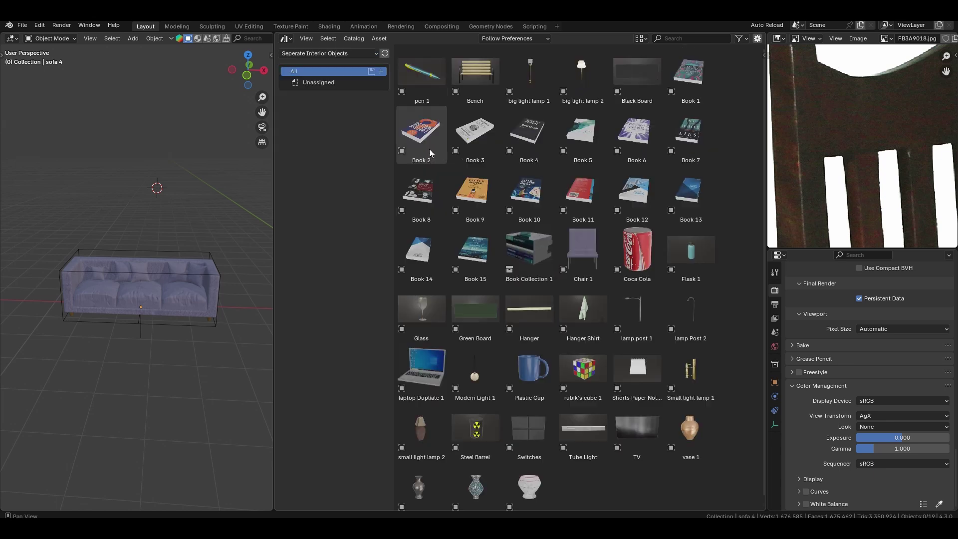
{"action": "left_click_drag", "start_coordinate": [478, 200], "coordinate": [168, 378]}
{"action": "scroll", "coordinate": [162, 278], "scroll_direction": "down", "scroll_amount": 2}
{"action": "scroll", "coordinate": [173, 278], "scroll_direction": "up", "scroll_amount": 1}
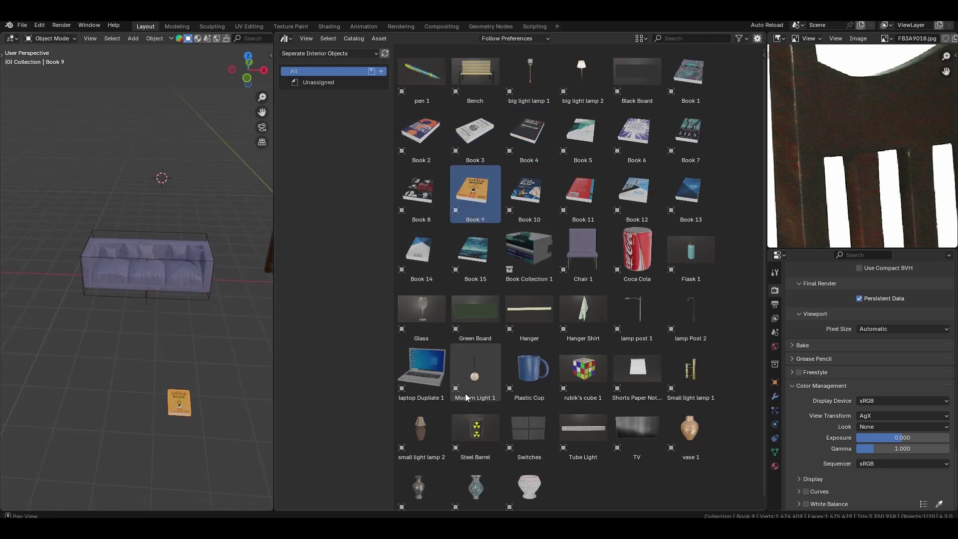